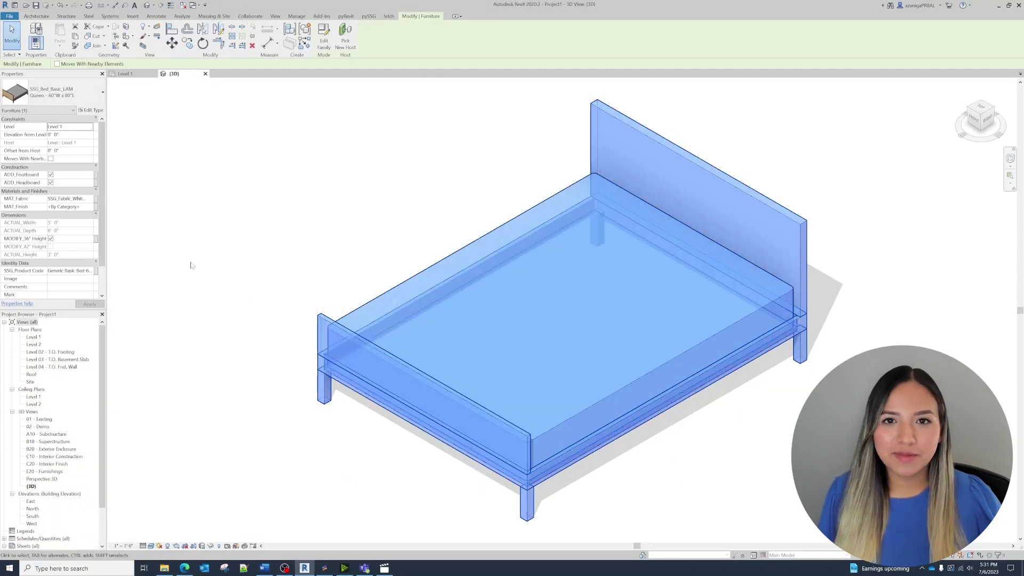
Drop the queen bed's headboard and footboard, turn off bunk bed twin width, select the platform bed.
left_click(50, 182)
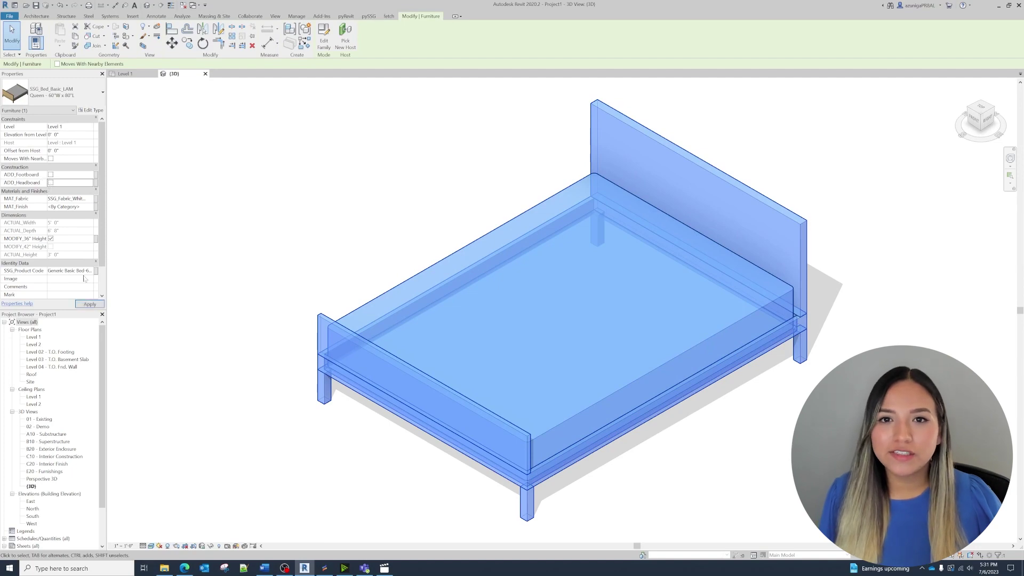
left_click(209, 289)
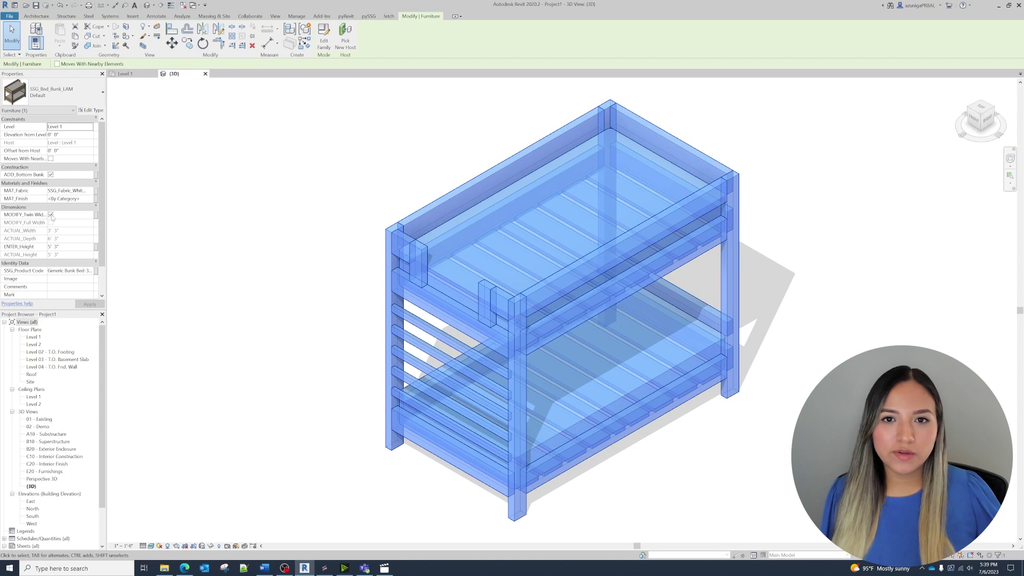
left_click(50, 214)
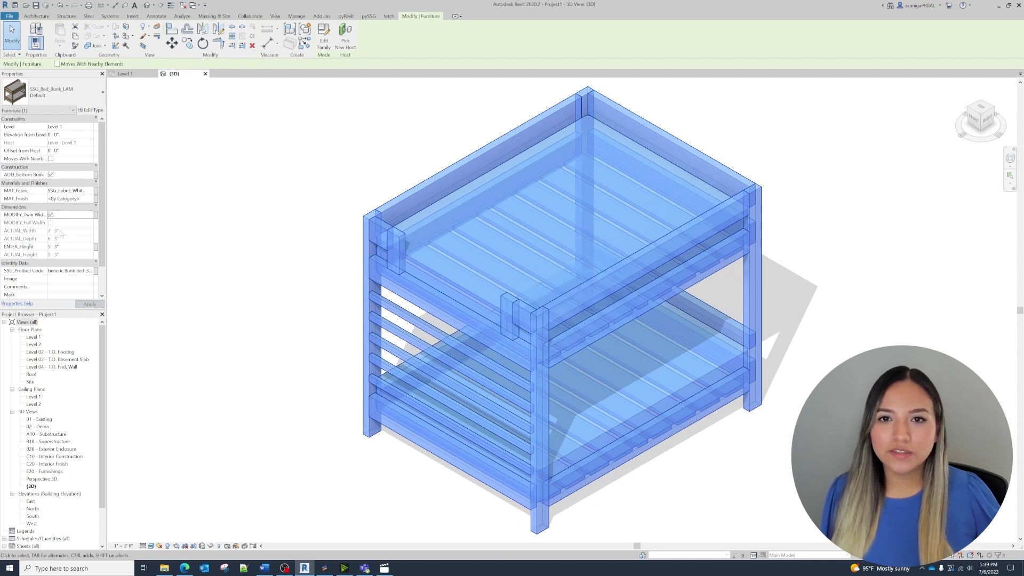
left_click(87, 305)
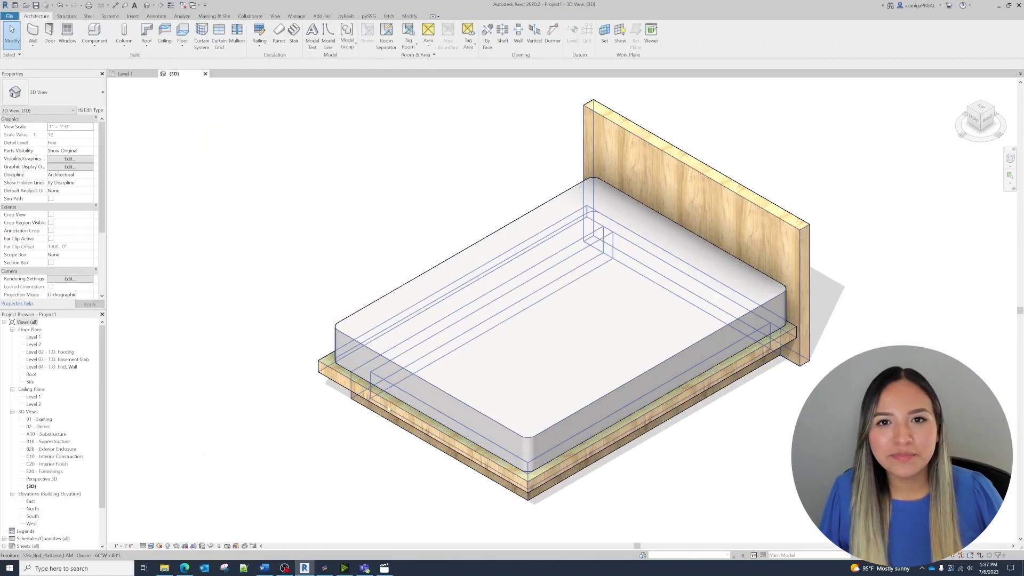
left_click(383, 396)
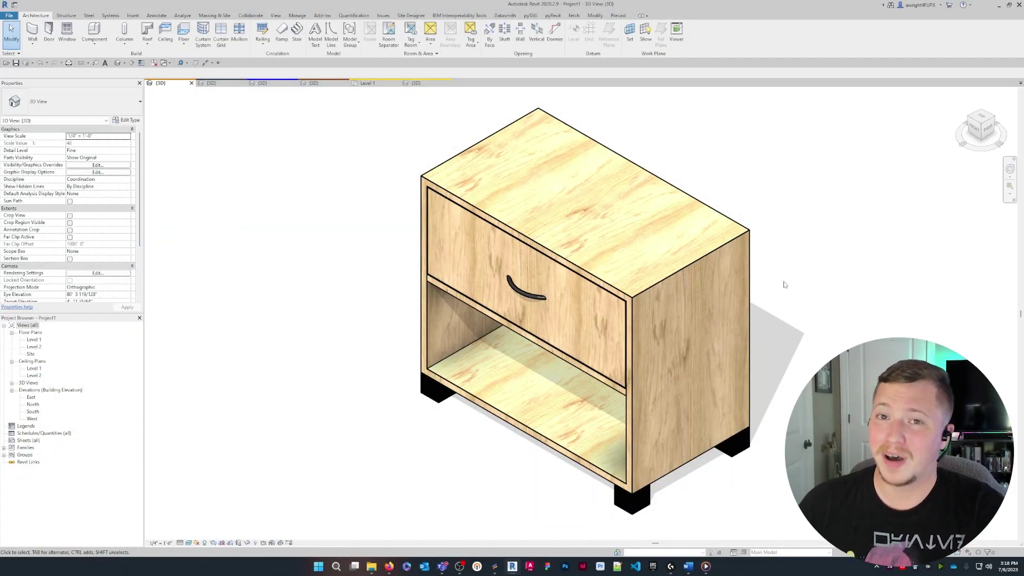
Add a bottom drawer to the nightstand and apply the dresser's new drawer layout.
left_click(548, 184)
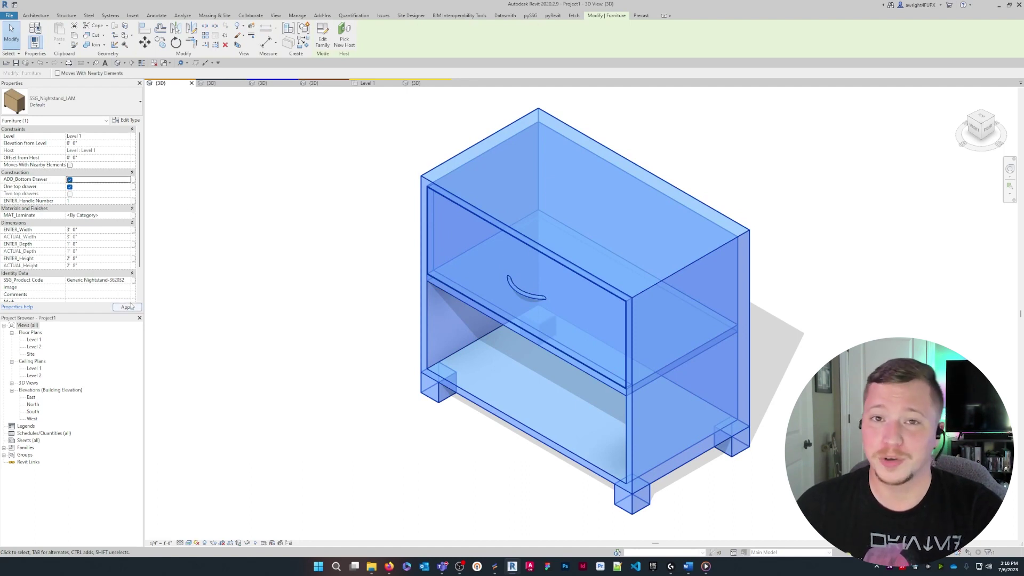
left_click(127, 307)
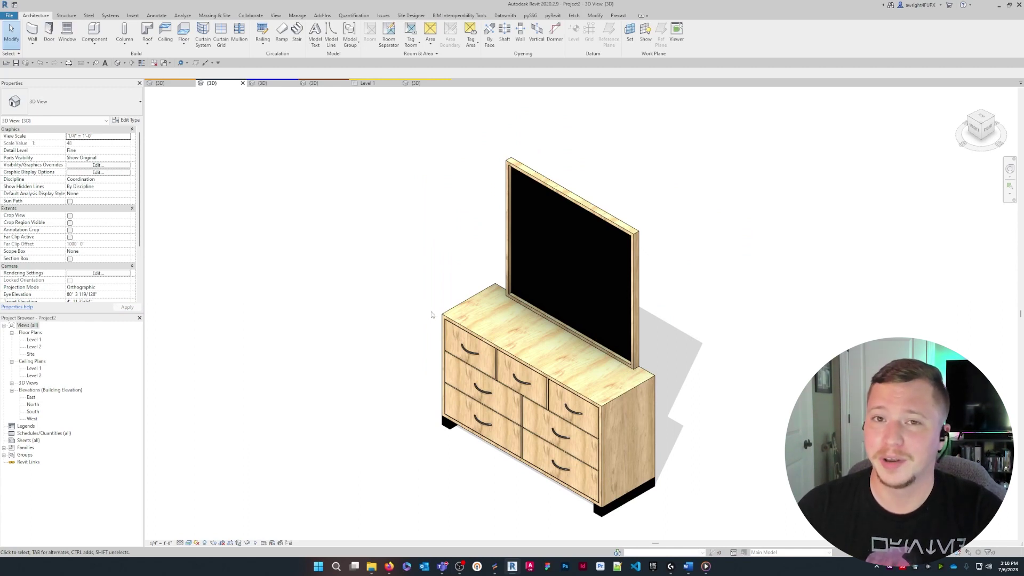
left_click(452, 324)
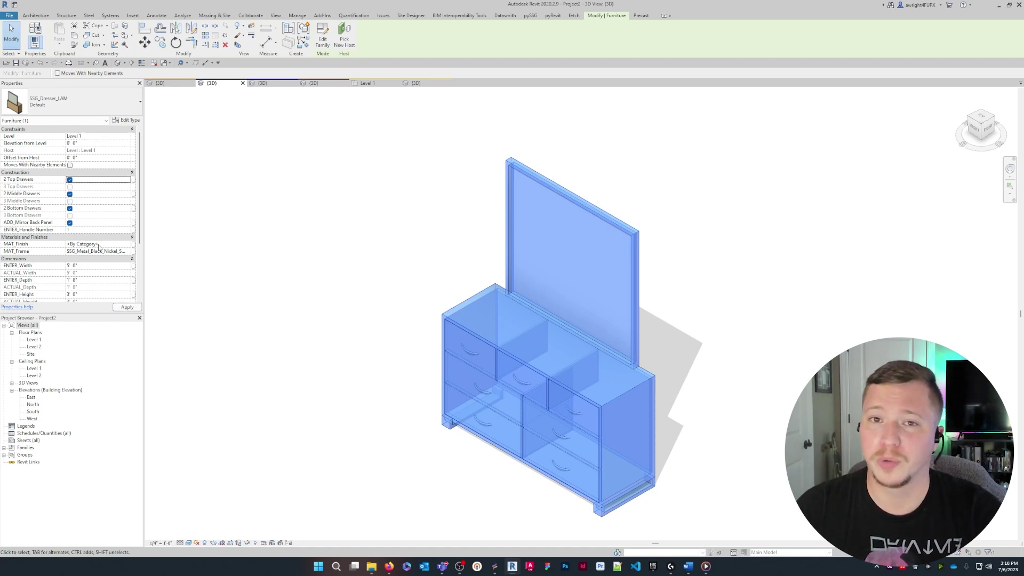
left_click(126, 307)
left_click(302, 329)
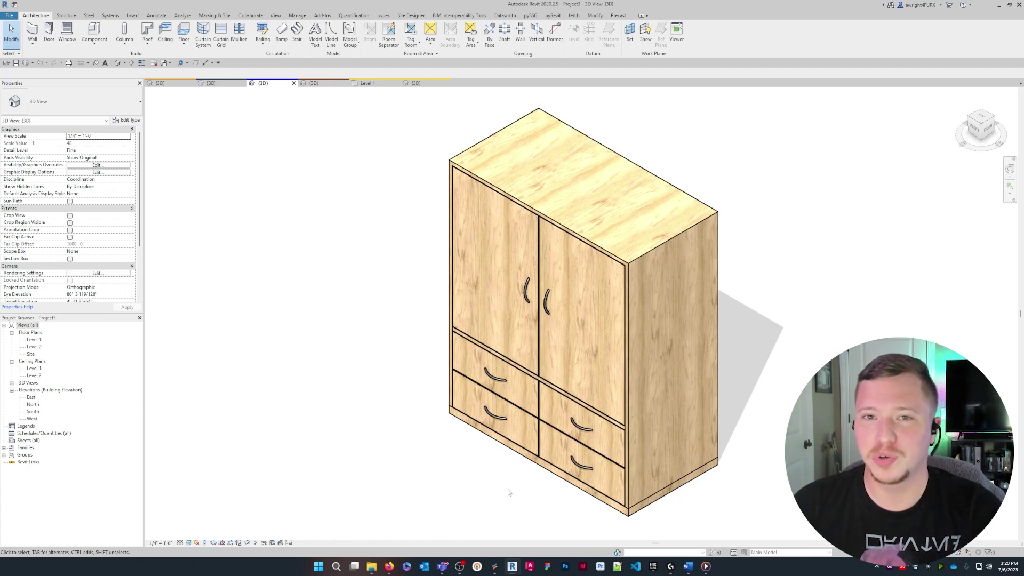
Inspect the wardrobe cabinet, give the chest of drawers five drawers, and select the vanity.
left_click(515, 444)
left_click(496, 469)
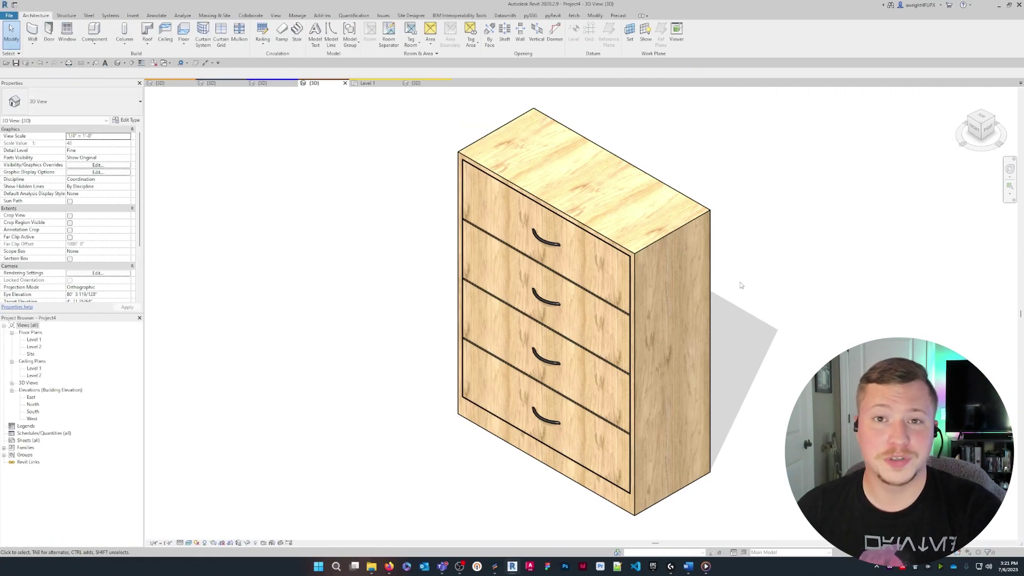
left_click(702, 246)
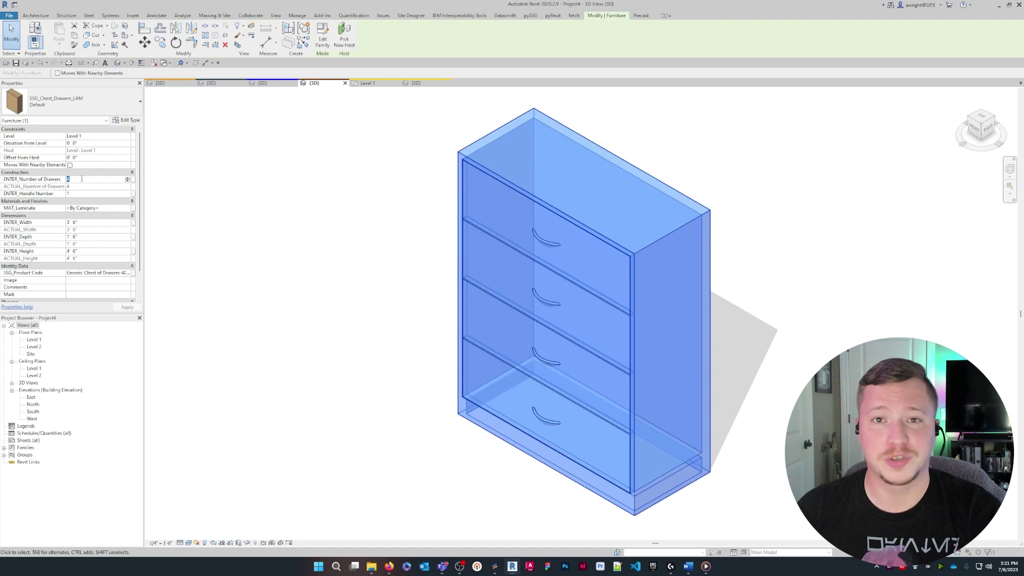
key("Return")
left_click(272, 268)
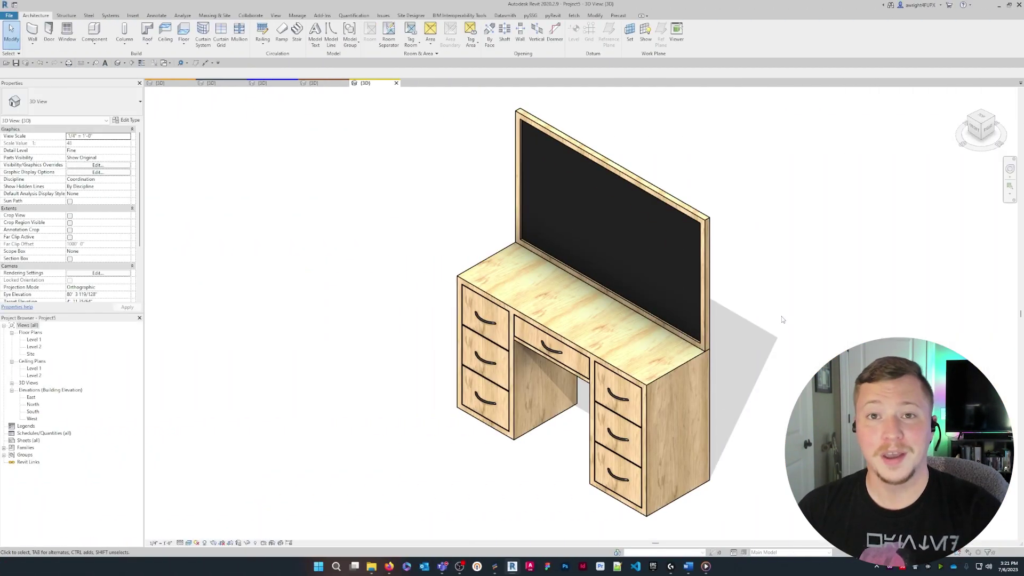
left_click(711, 315)
scroll(73, 261, "down", 1)
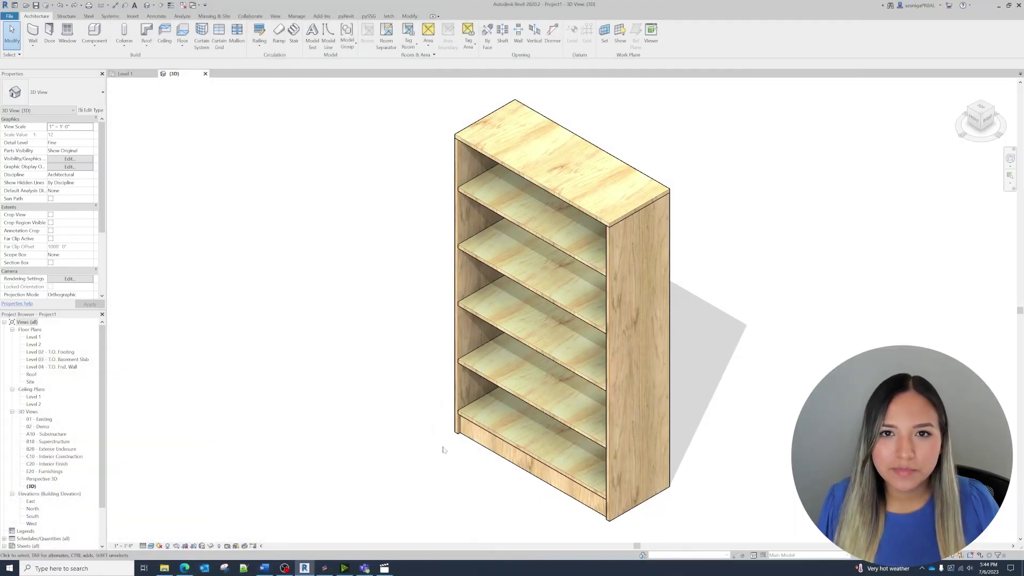
Shorten the bookshelf to a 3' height, then inspect the table's parameters.
left_click(464, 433)
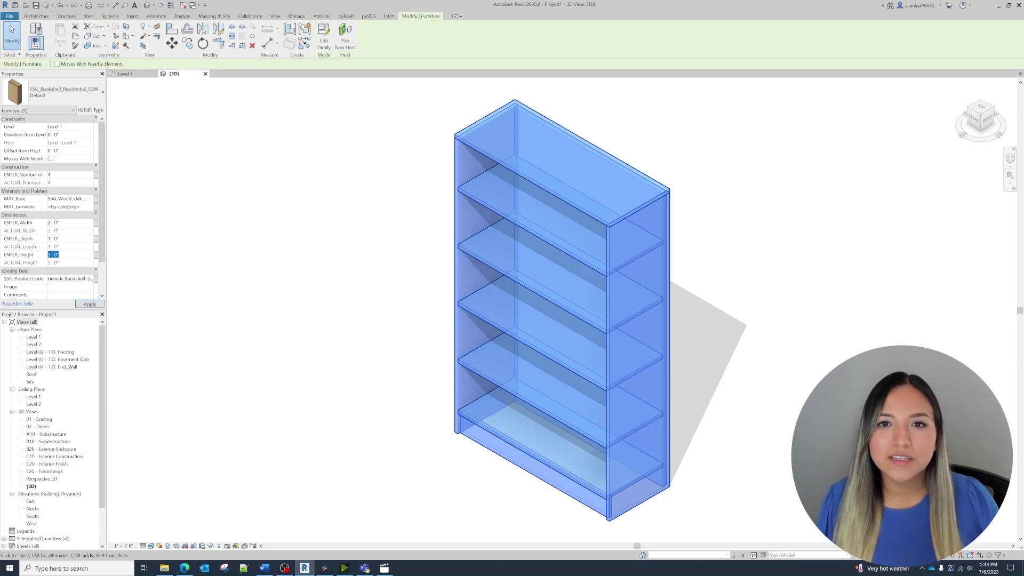
left_click(84, 304)
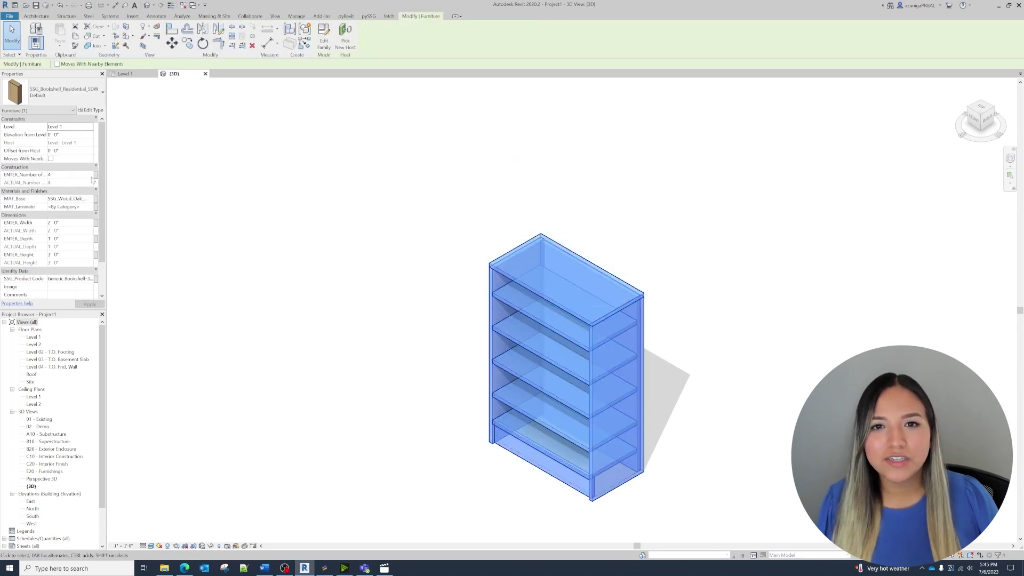
left_click(97, 309)
left_click(229, 292)
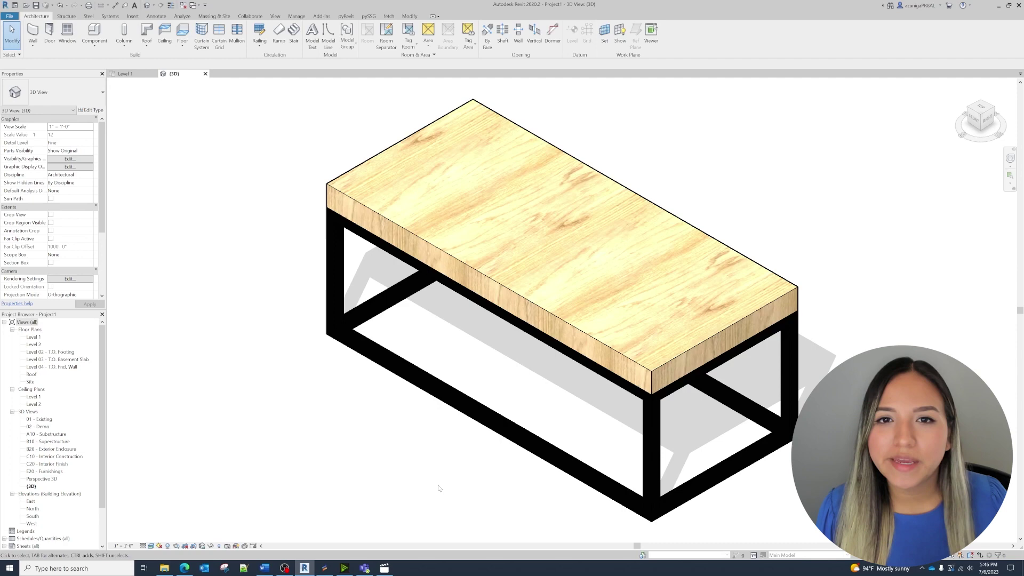
left_click(410, 394)
left_click(387, 451)
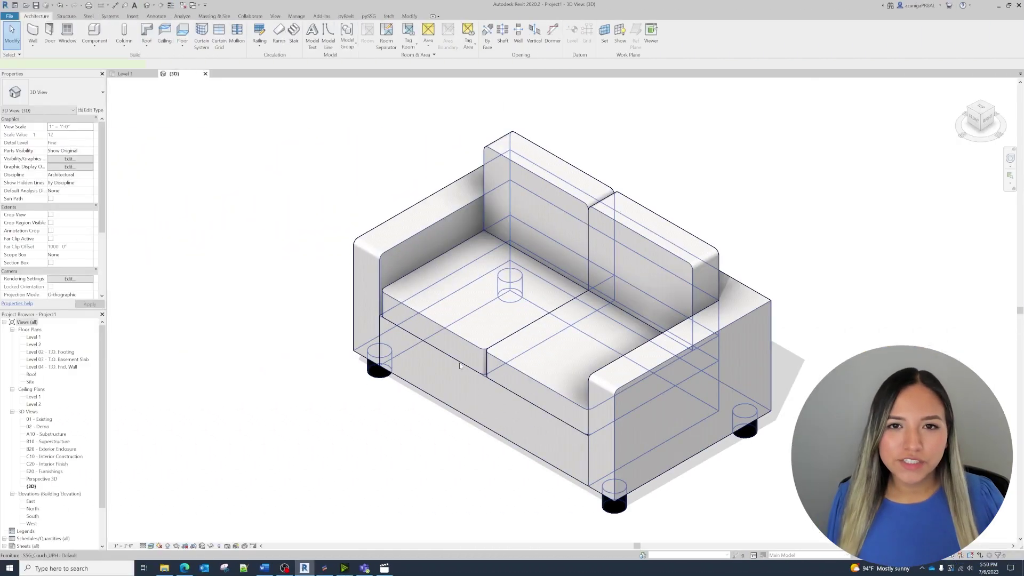
Apply the wider couch width and inspect the cabinet's parameters.
left_click(448, 400)
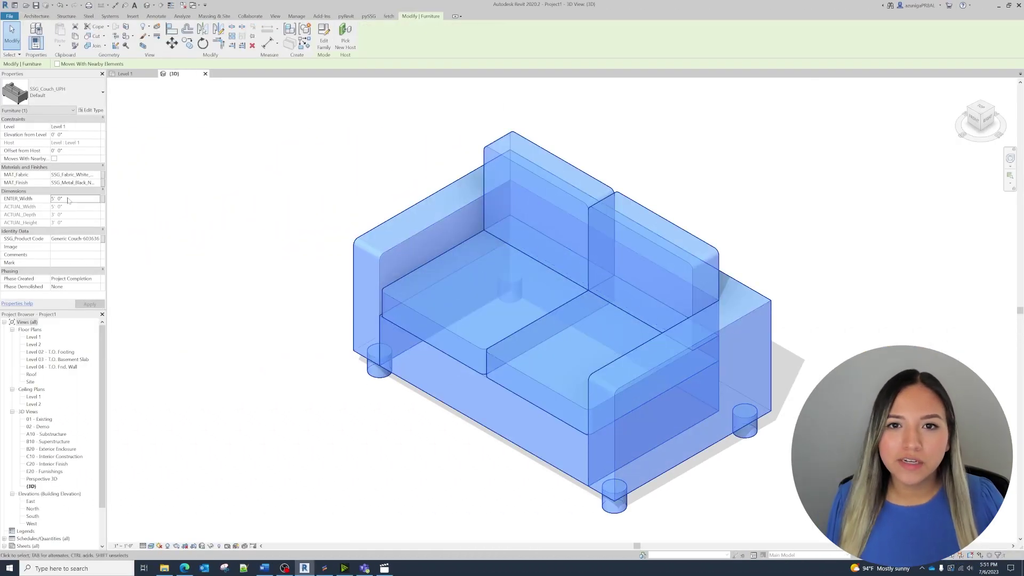
type("6")
left_click(227, 285)
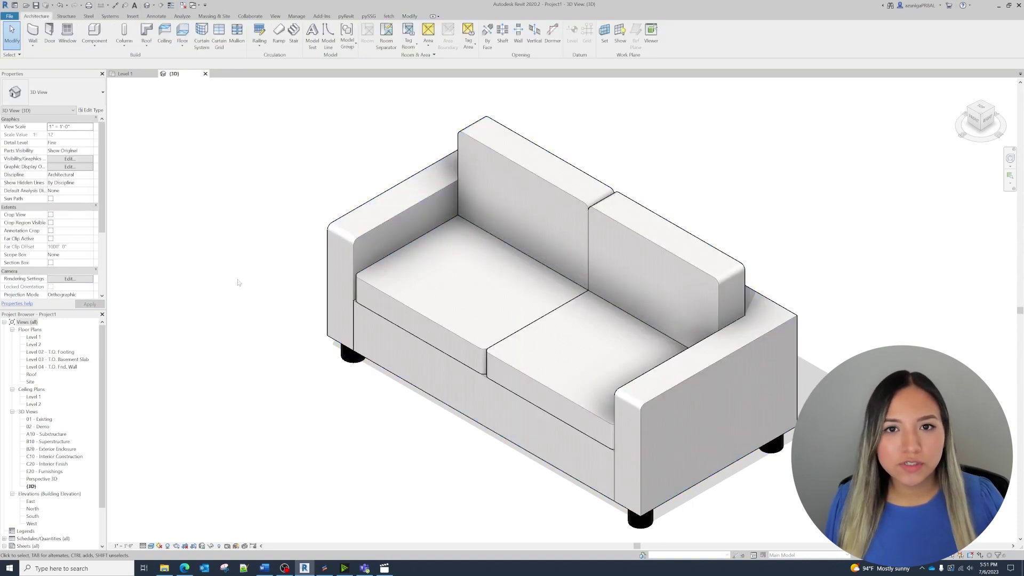
left_click(125, 74)
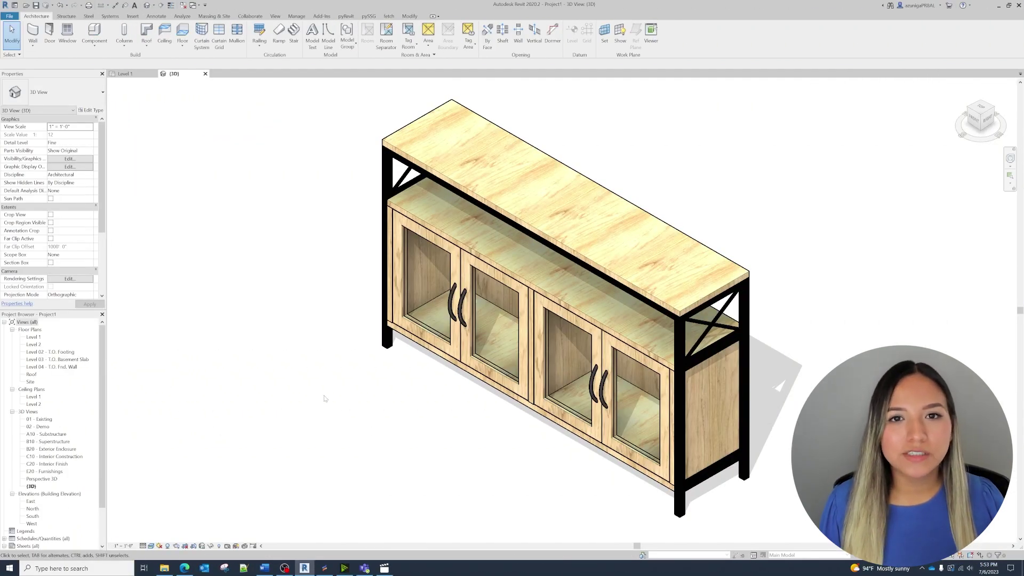
left_click(437, 332)
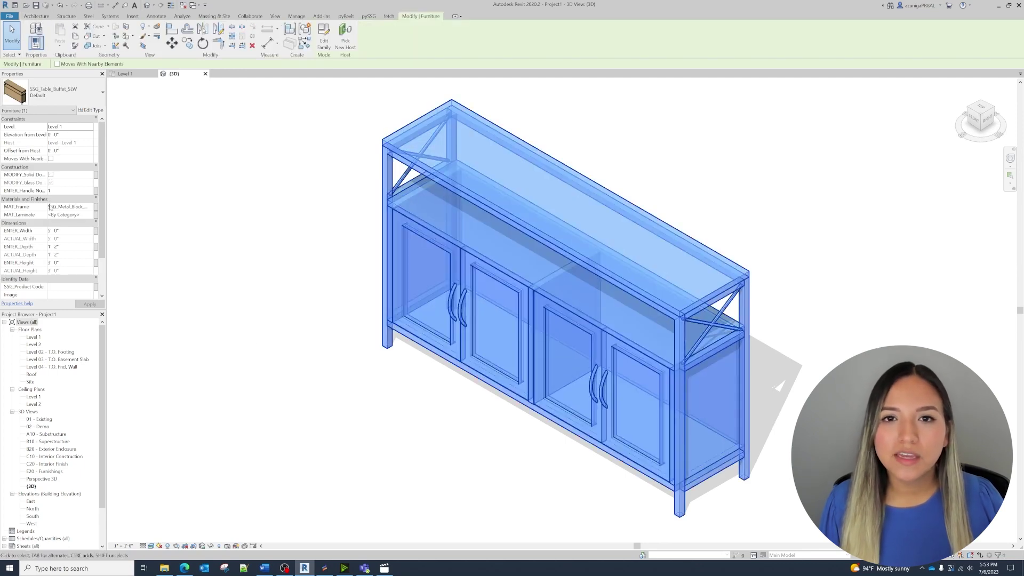
left_click(214, 328)
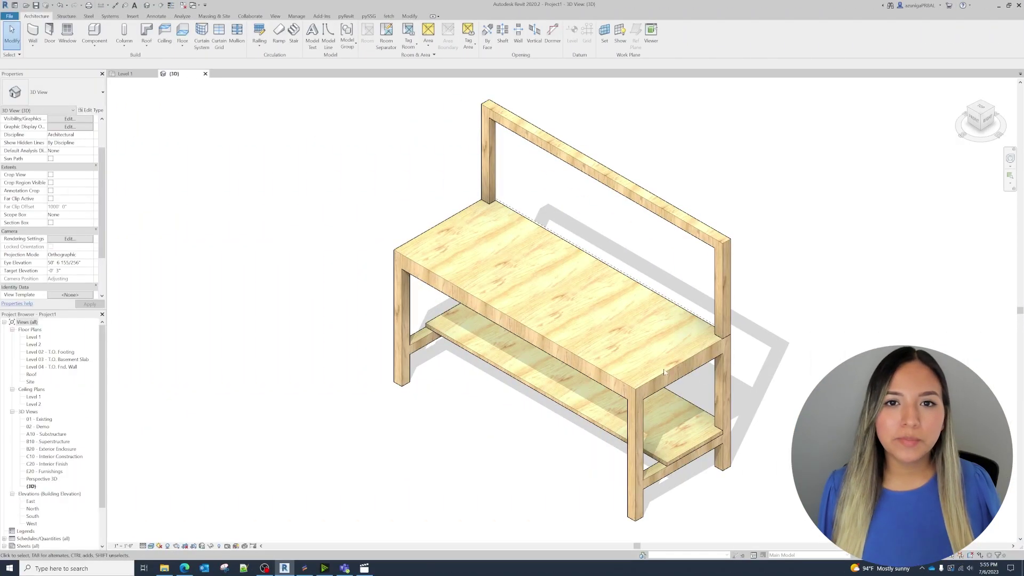
Switch the workbench's back panel off, then restore it.
left_click(647, 380)
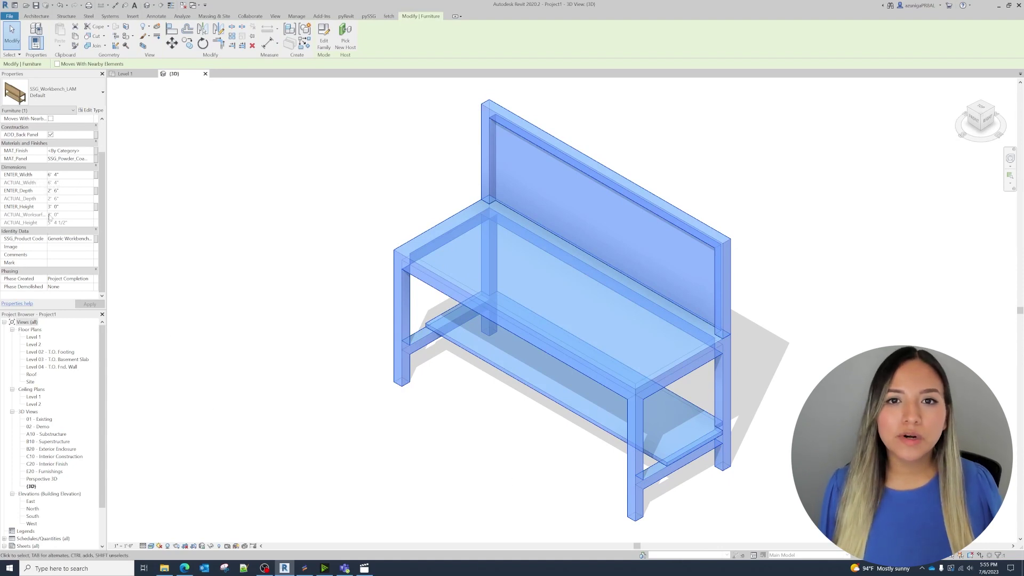
left_click(90, 304)
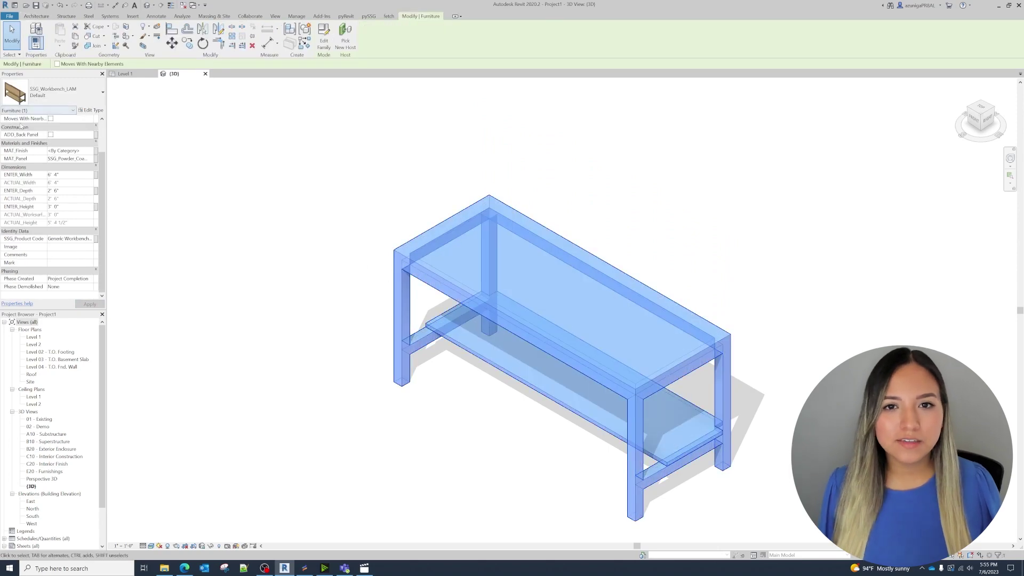
left_click(87, 305)
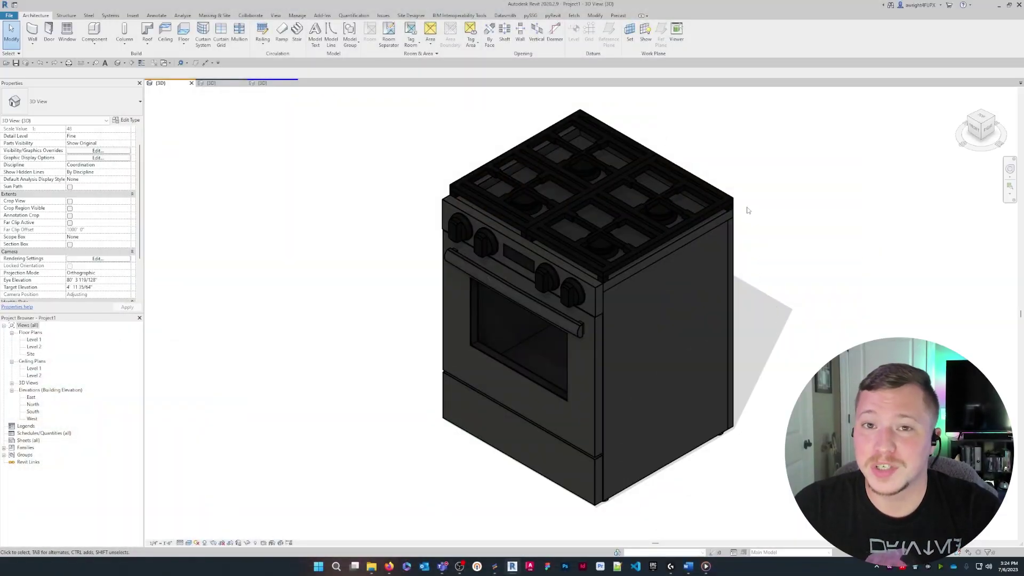
Set the range width to 4' 0" and orbit the view around it.
left_click(729, 205)
type("4' 0\"")
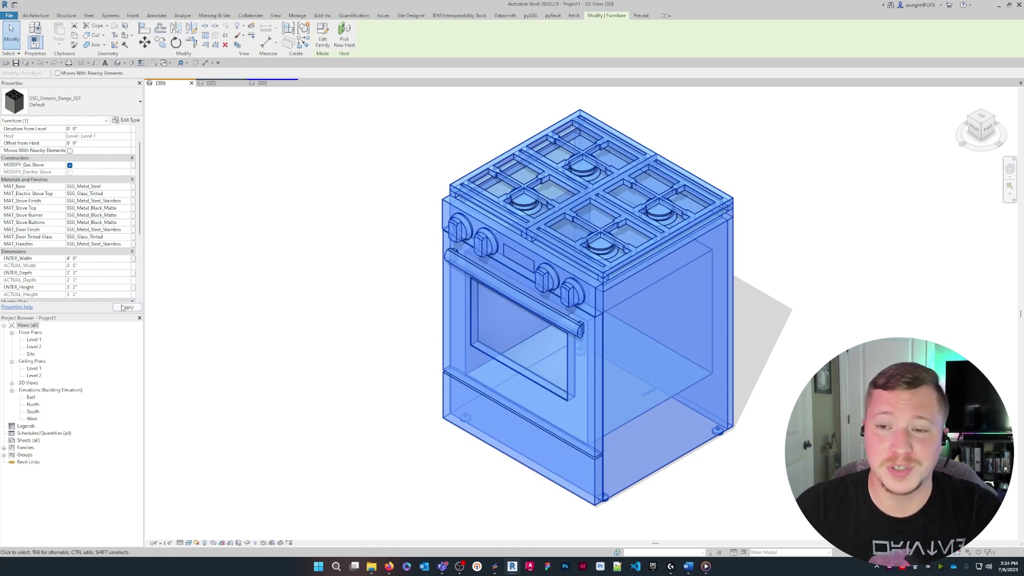
left_click(126, 307)
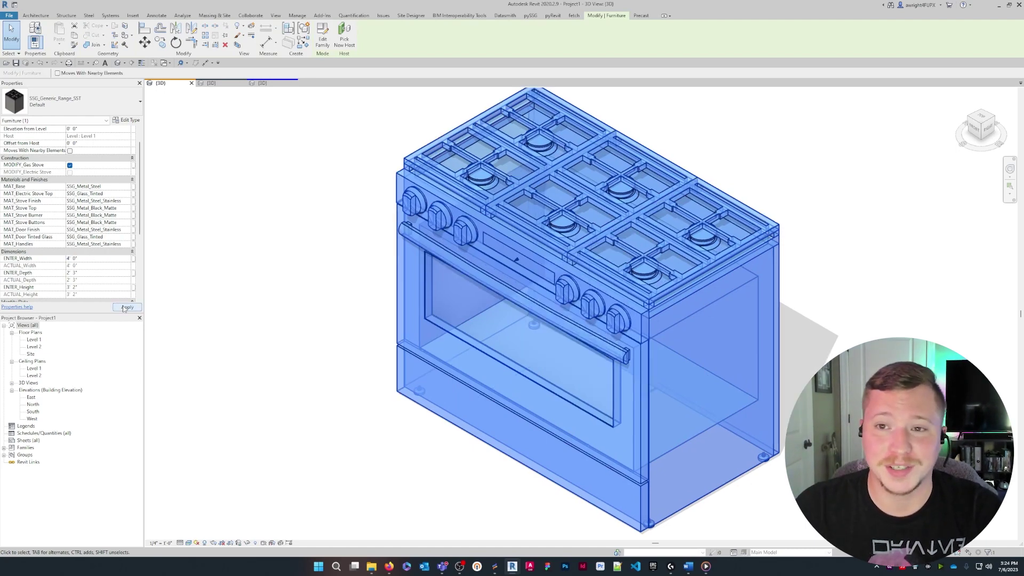
left_click(228, 298)
middle_click_drag(233, 293, 291, 311, "shift")
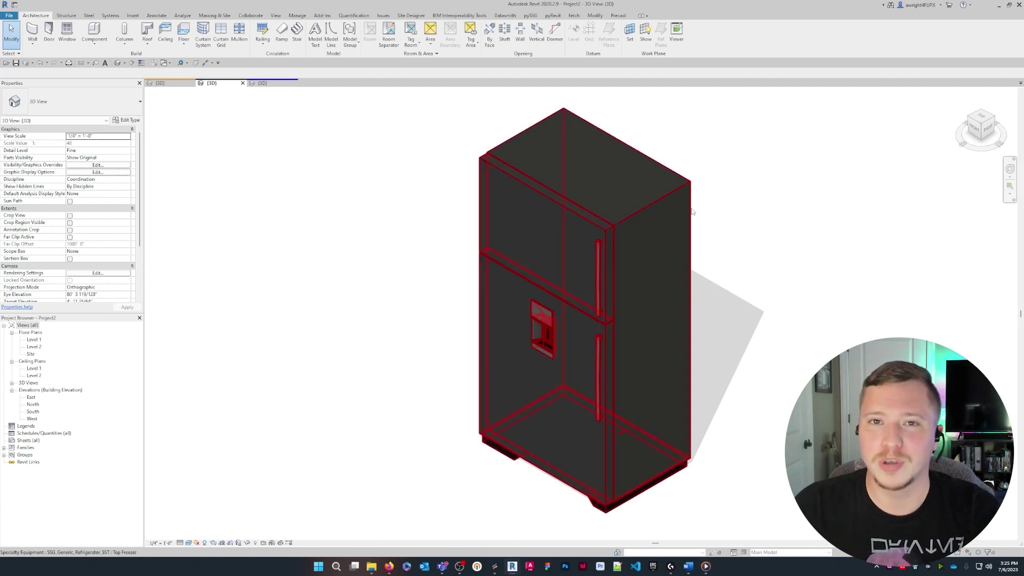
Change the refrigerator type to Bottom Freezer, then to Side by Side.
left_click(676, 264)
left_click(100, 101)
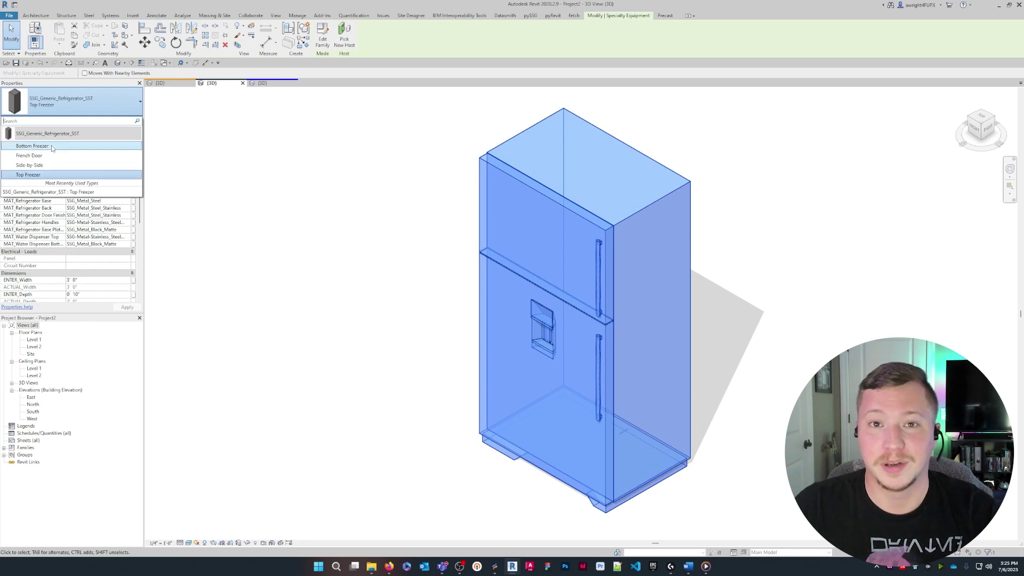
left_click(61, 120)
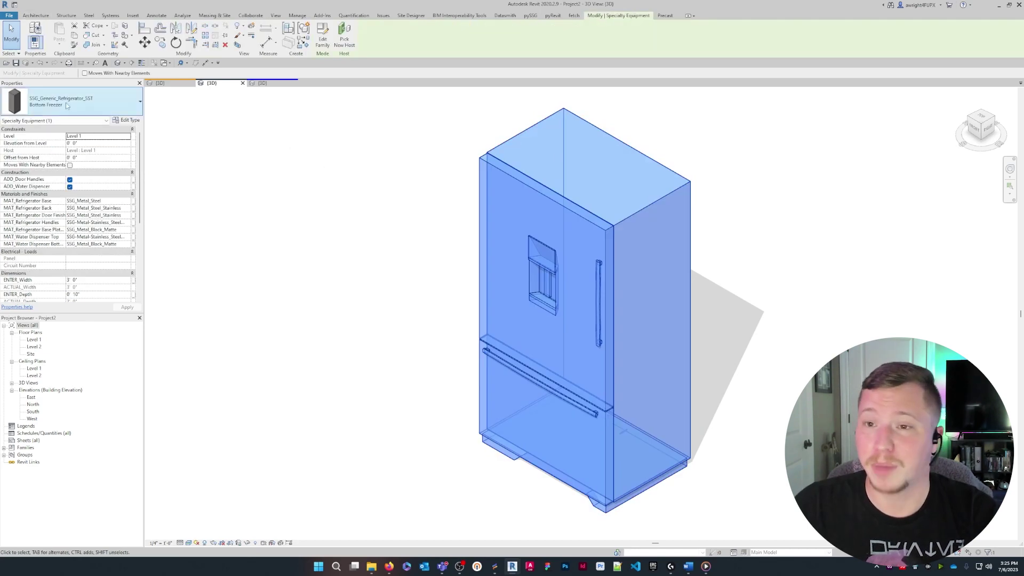
left_click(80, 100)
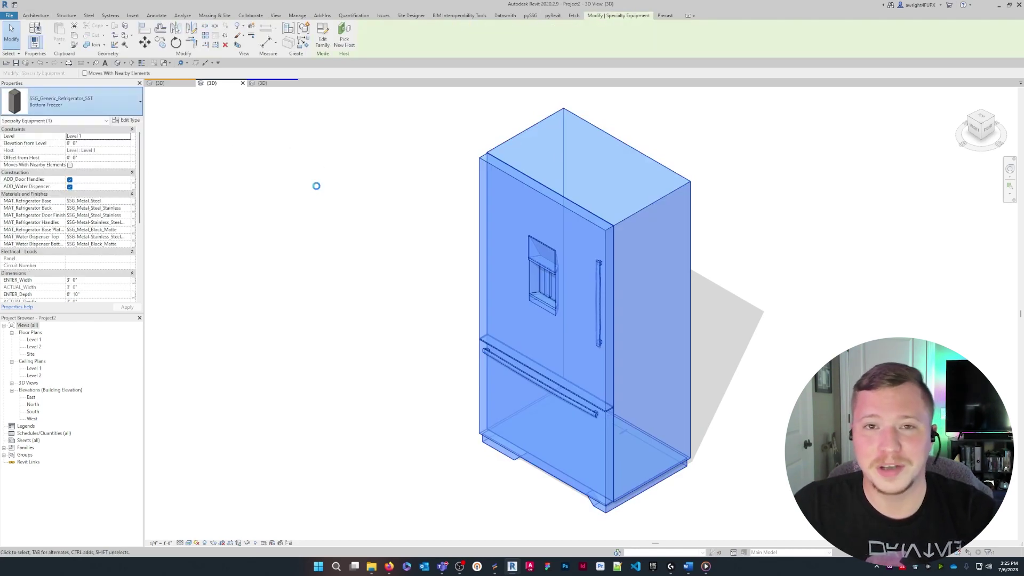
left_click(88, 102)
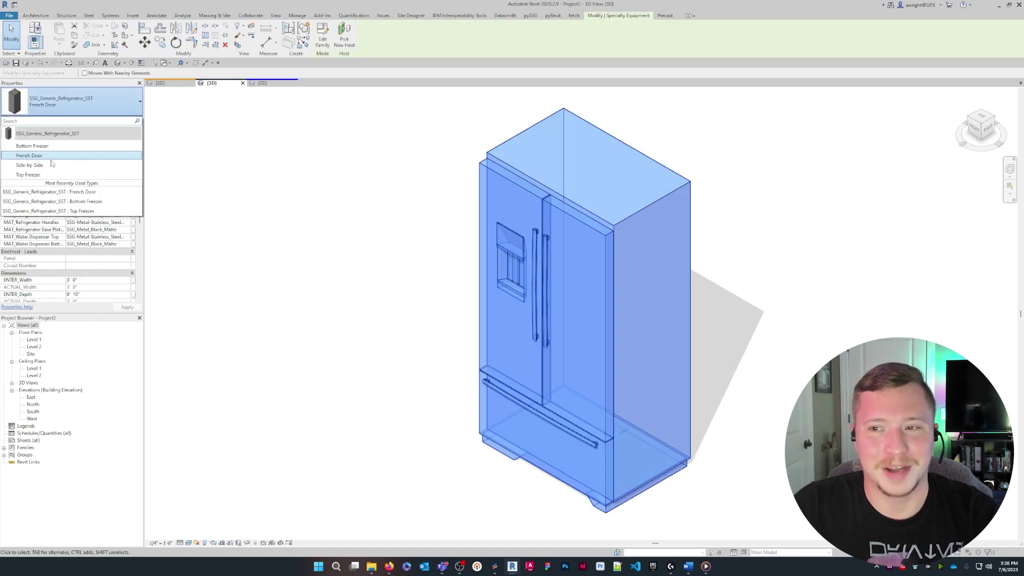
left_click(303, 188)
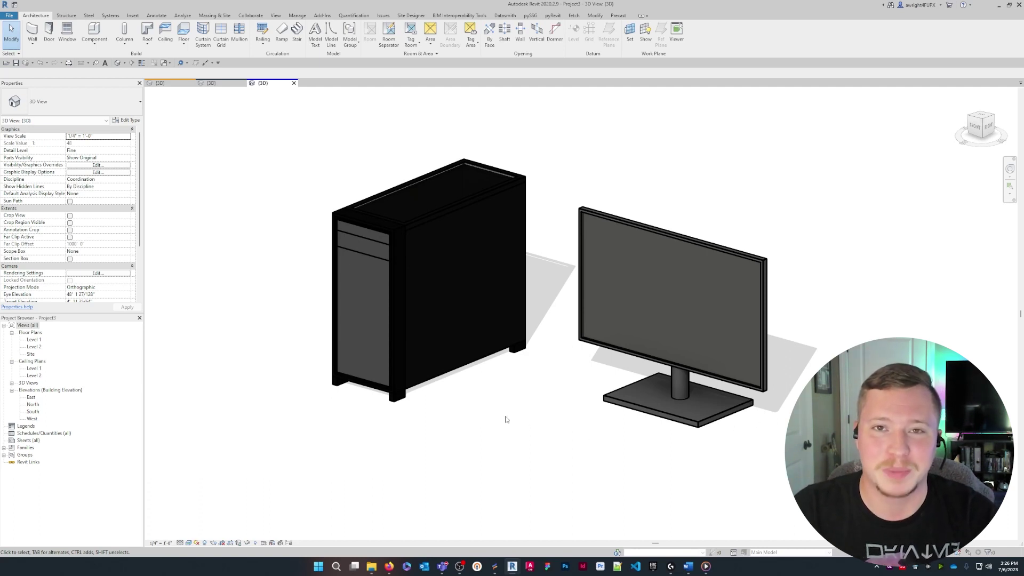
Switch the monitor from 27-inch to its larger screen size via the MODIFY_27" Monitor option.
left_click(640, 320)
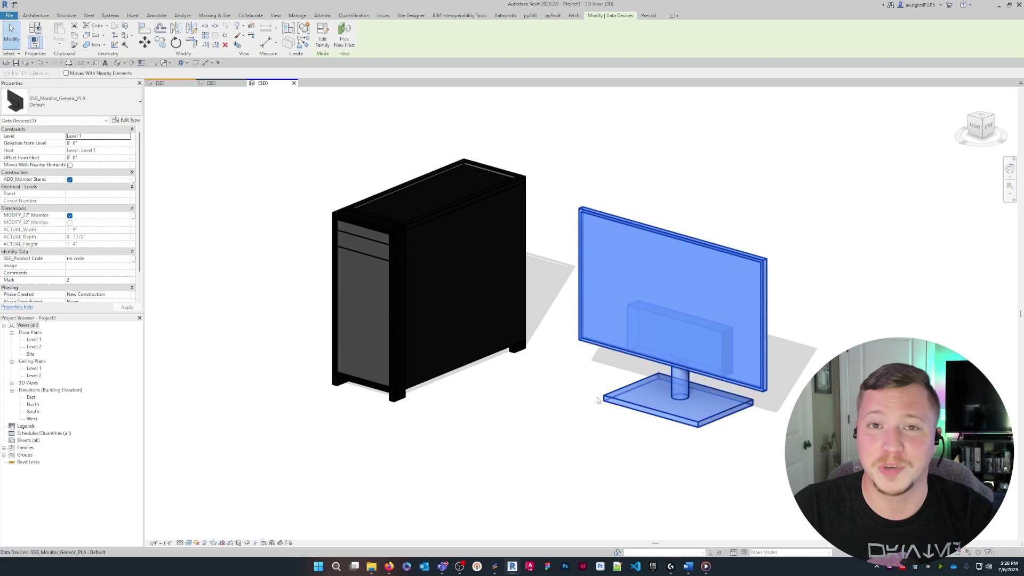
left_click(70, 215)
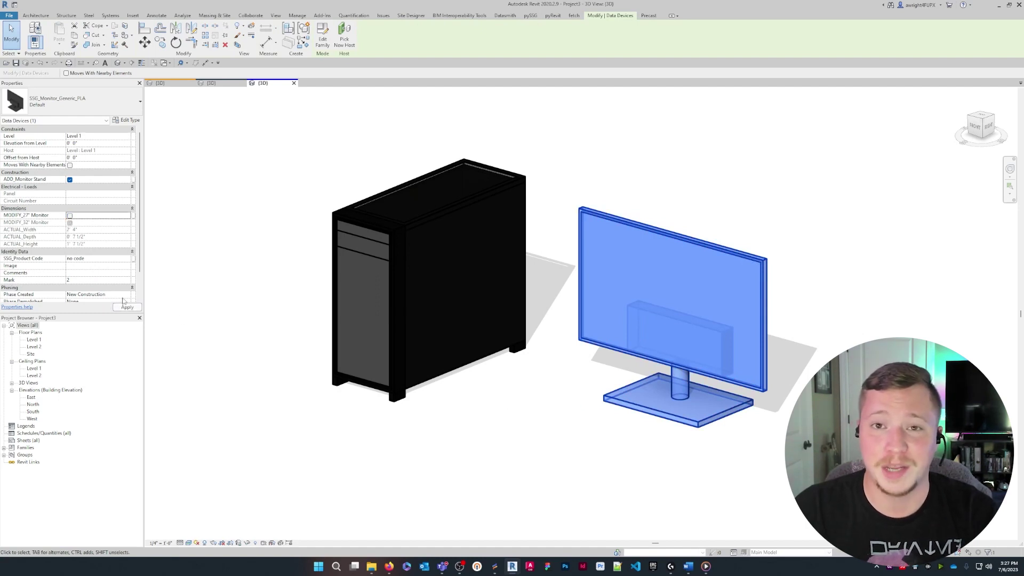
left_click(128, 307)
left_click(256, 298)
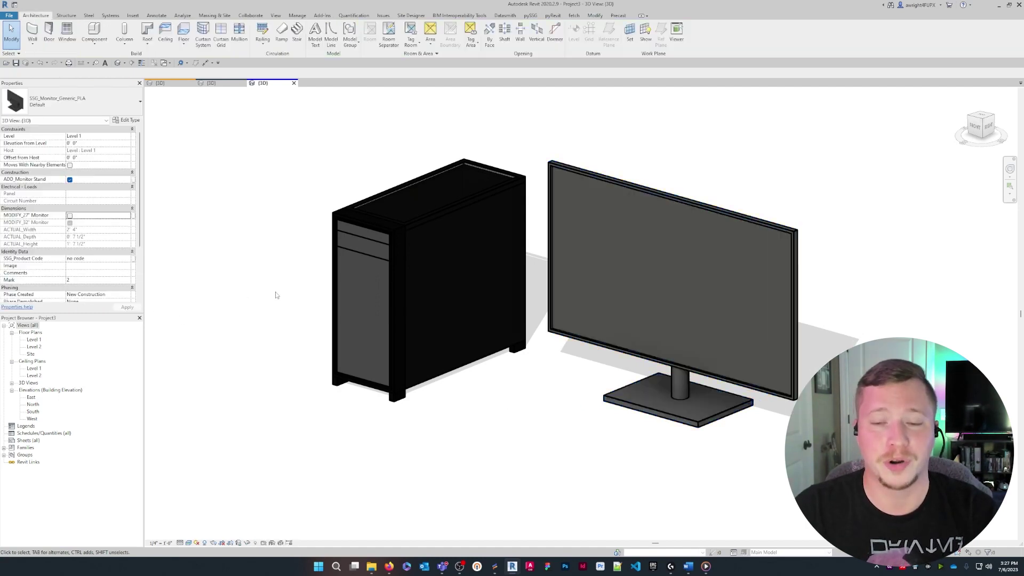